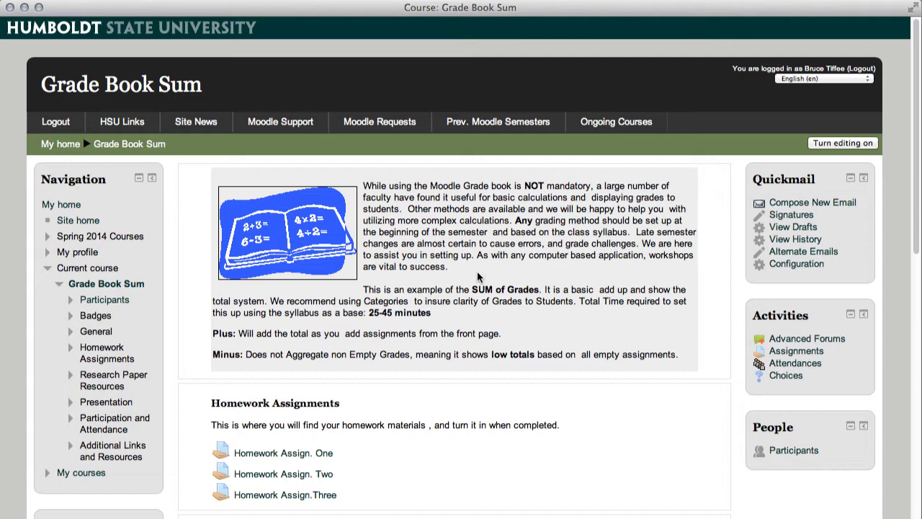
# Open the Grade Book Sum course's grader report and view the student grades
pyautogui.scroll(-6, 477, 276)
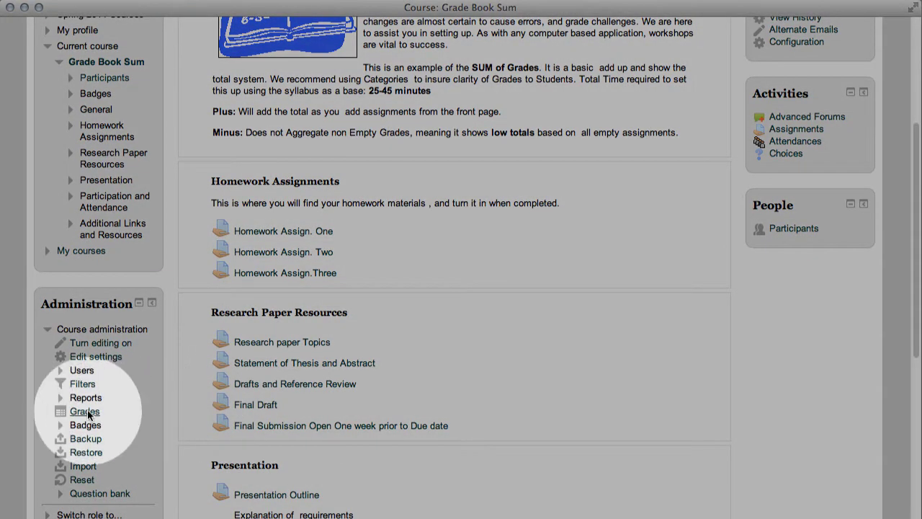
pyautogui.click(85, 410)
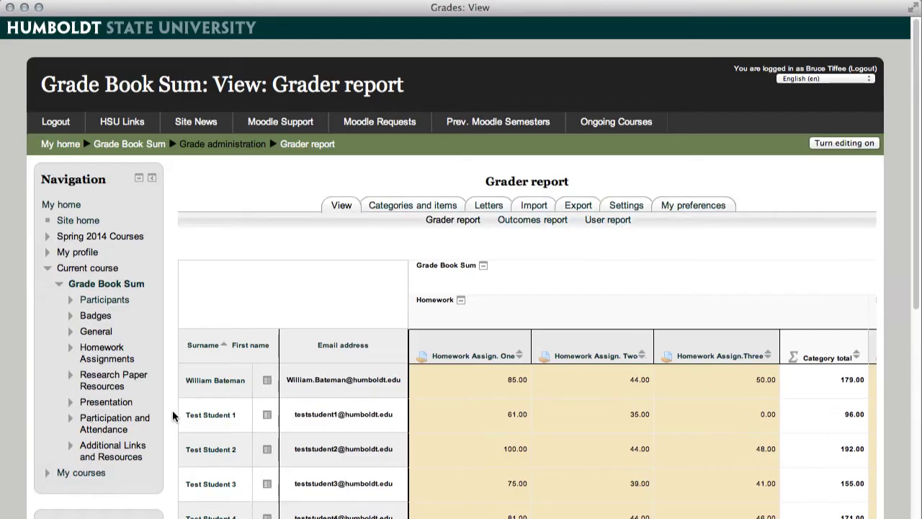
pyautogui.scroll(-2, 205, 389)
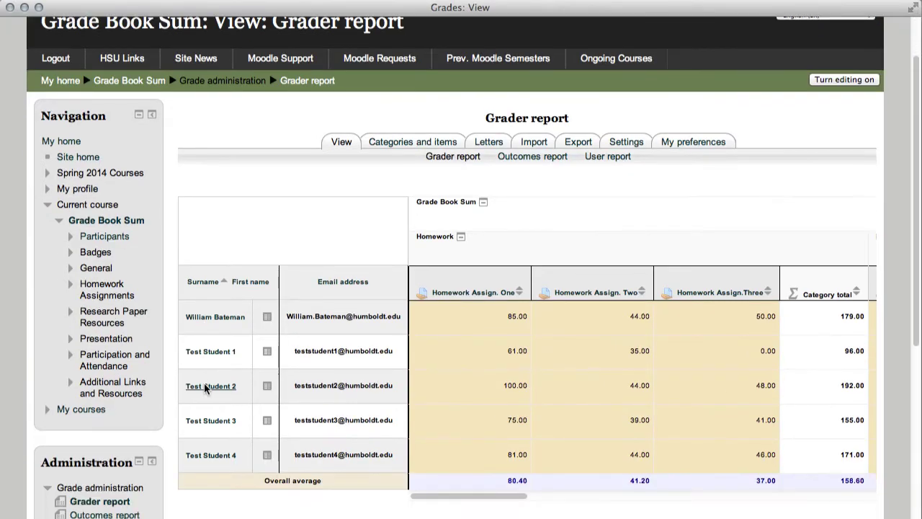
# Open the gradebook's categories and items in simple view and examine each category's aggregation, graded items and maximum grades
pyautogui.click(423, 144)
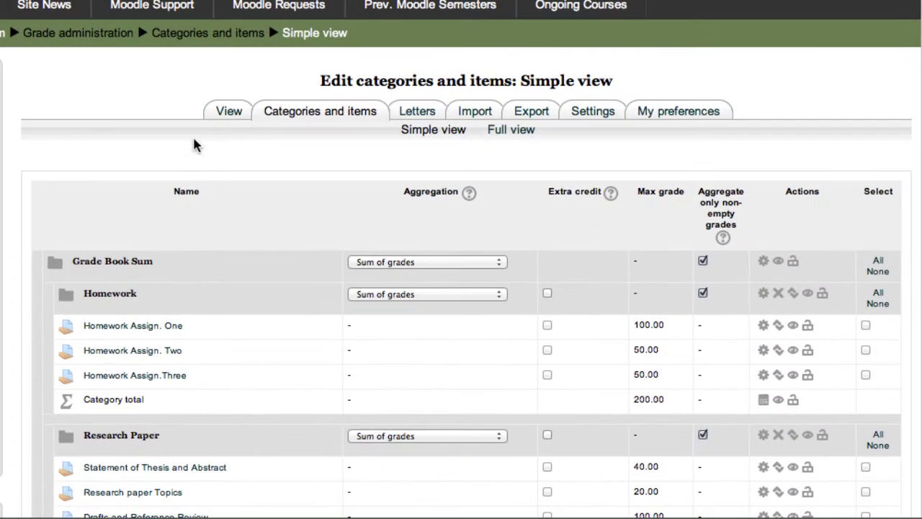
pyautogui.scroll(-4, 149, 164)
pyautogui.scroll(-2, 148, 164)
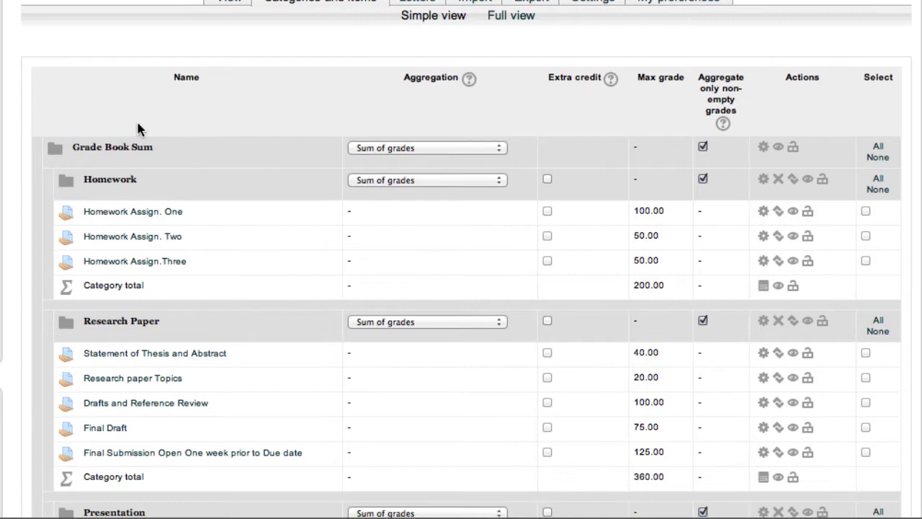
pyautogui.scroll(-2, 185, 136)
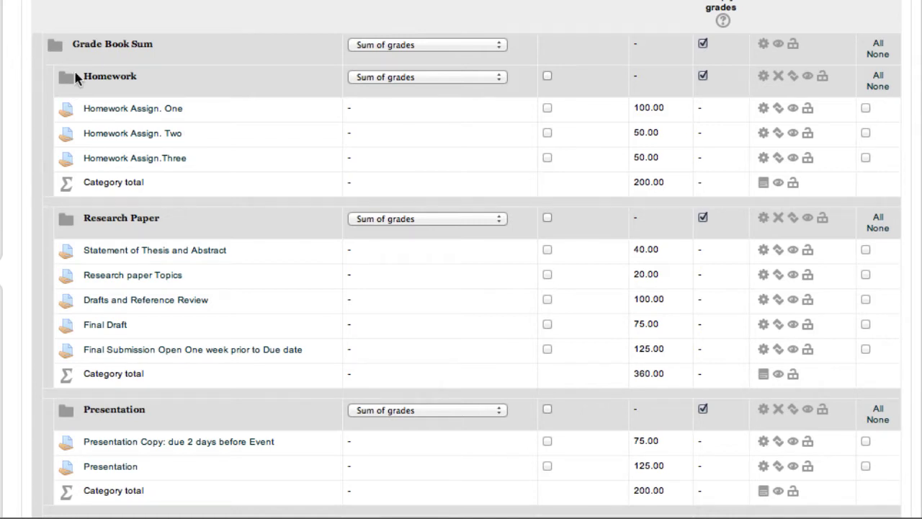
pyautogui.scroll(-1, 98, 108)
pyautogui.scroll(-1, 98, 108)
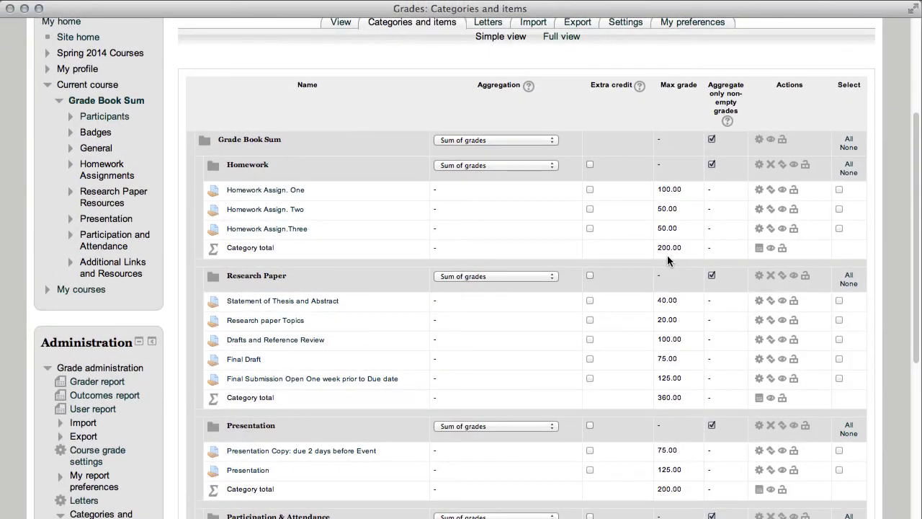
pyautogui.scroll(1, 668, 255)
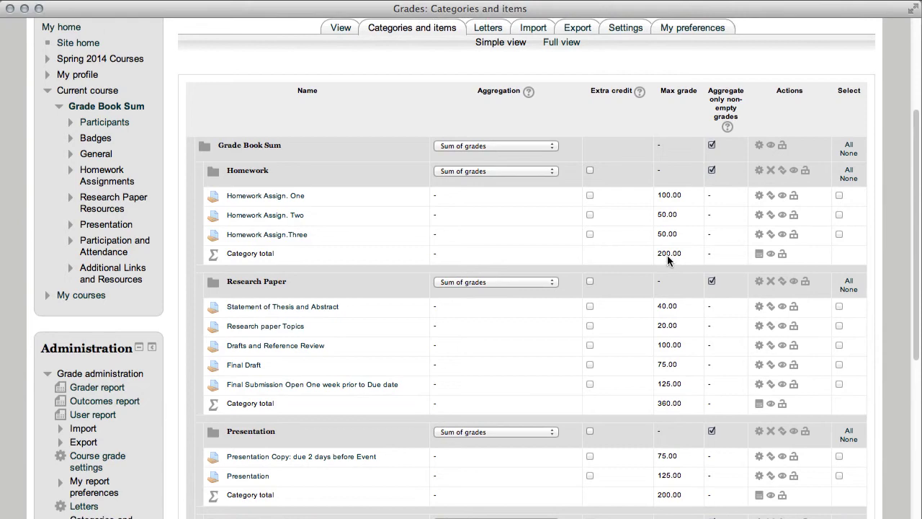
pyautogui.scroll(5, 667, 255)
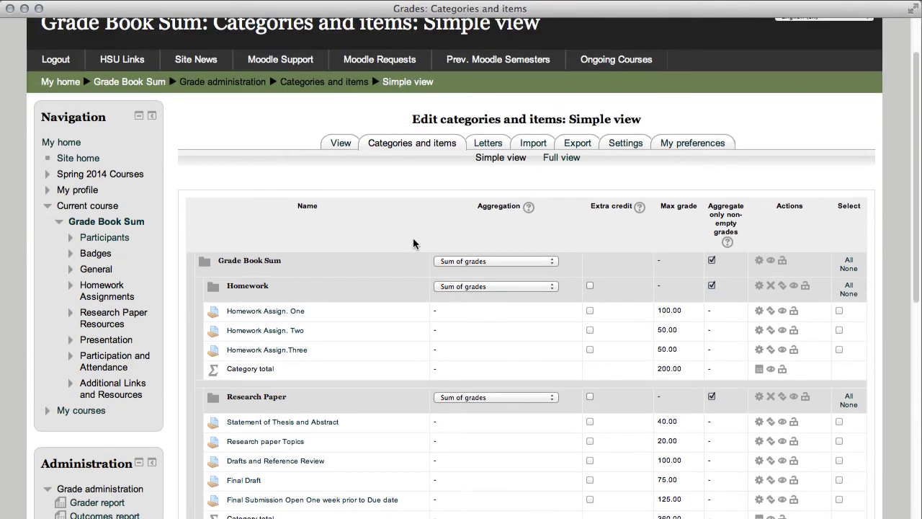
# Return to the course page with editing turned on and open the settings of Homework Assign. One
pyautogui.click(141, 85)
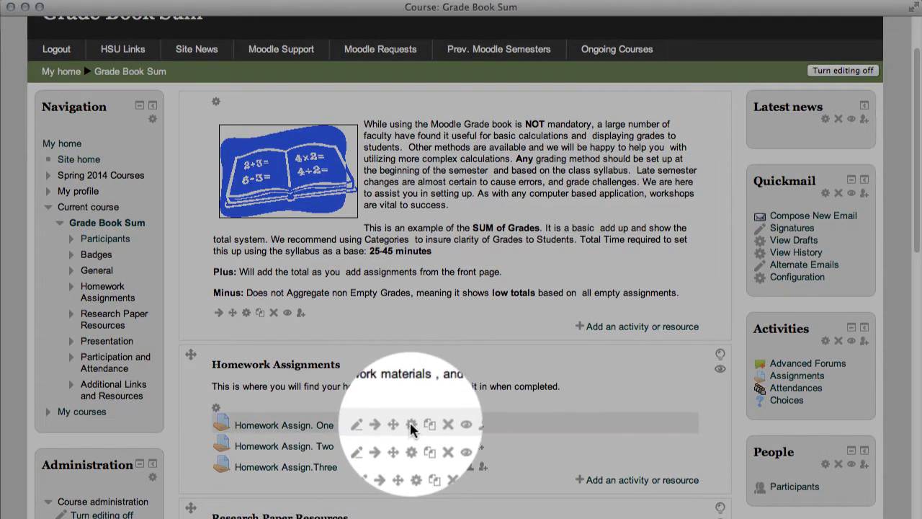
pyautogui.click(411, 426)
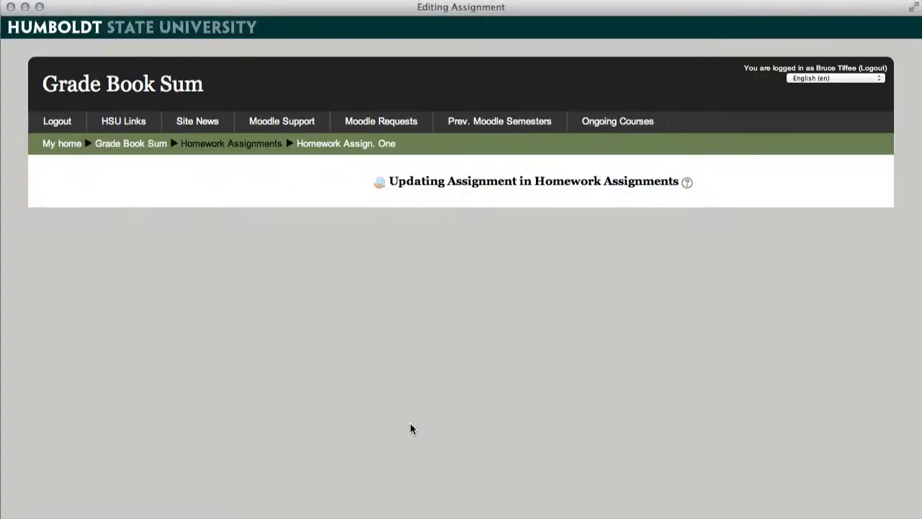
pyautogui.scroll(-2, 411, 427)
pyautogui.scroll(-2, 411, 427)
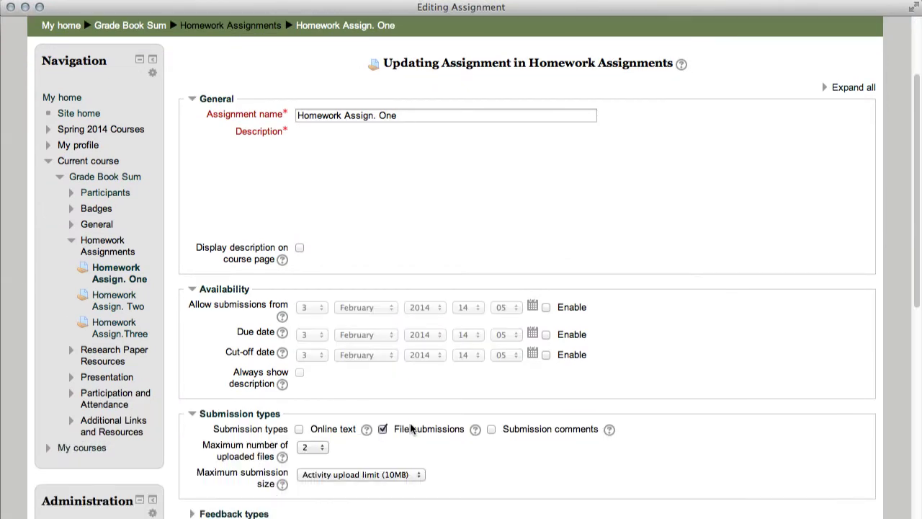
# Set the maximum grade of Homework Assign. One to 125, then save and return to the course
pyautogui.scroll(-5, 410, 428)
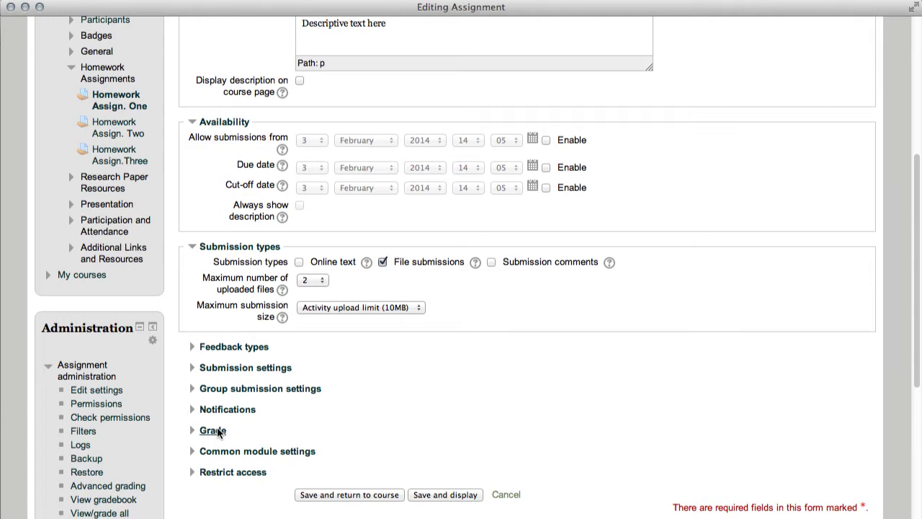
pyautogui.click(218, 431)
pyautogui.scroll(-3, 540, 423)
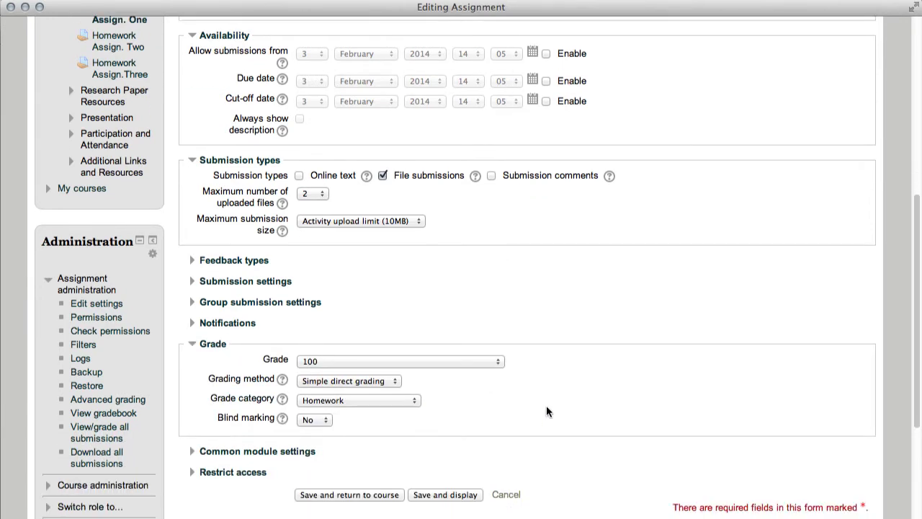
pyautogui.click(473, 360)
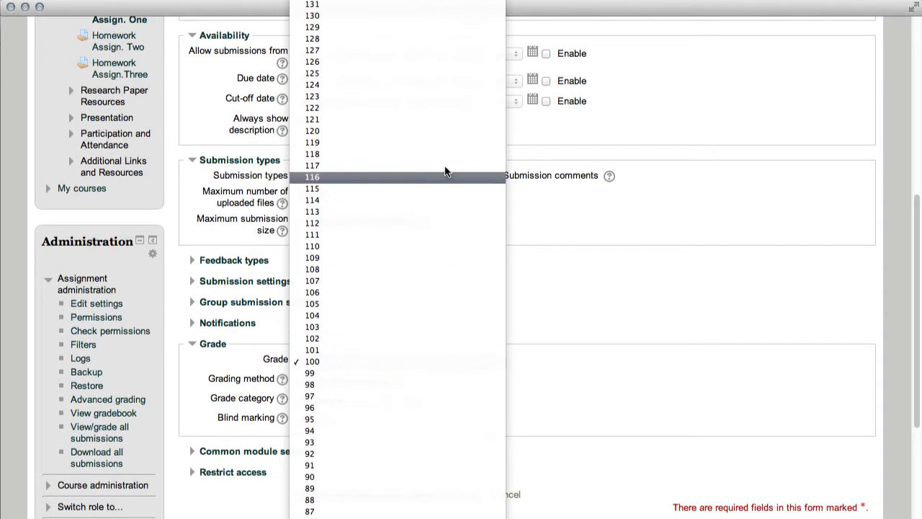
pyautogui.click(448, 73)
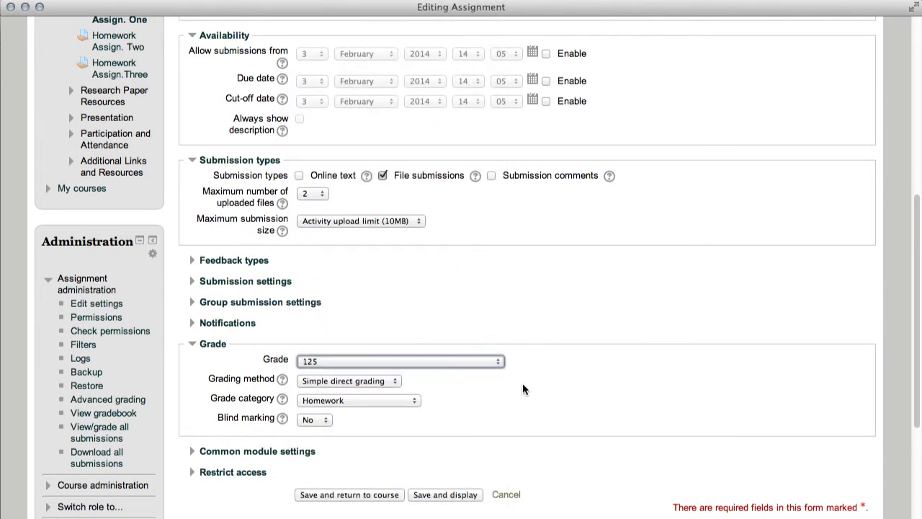
pyautogui.click(369, 496)
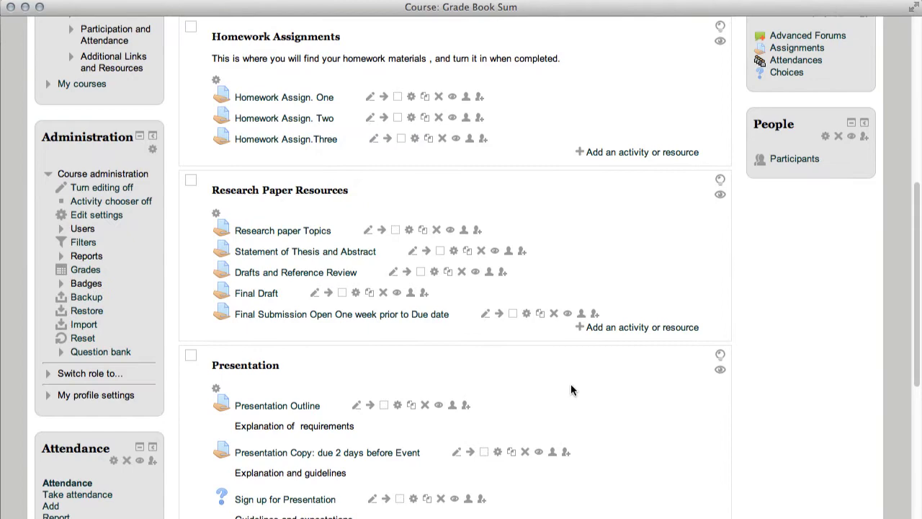
# Reopen the gradebook's categories and items and check the maximum grades, category totals and course total
pyautogui.scroll(2, 572, 387)
pyautogui.scroll(1, 571, 389)
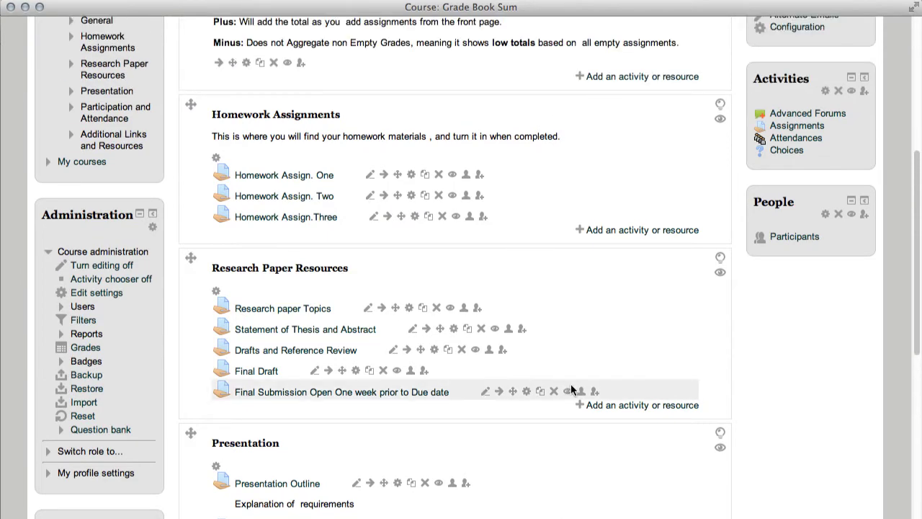
pyautogui.click(86, 348)
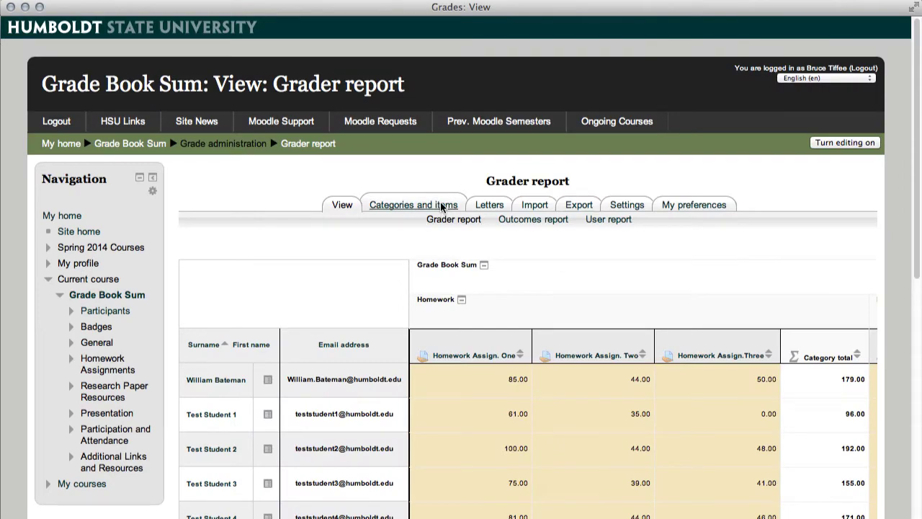
pyautogui.click(442, 207)
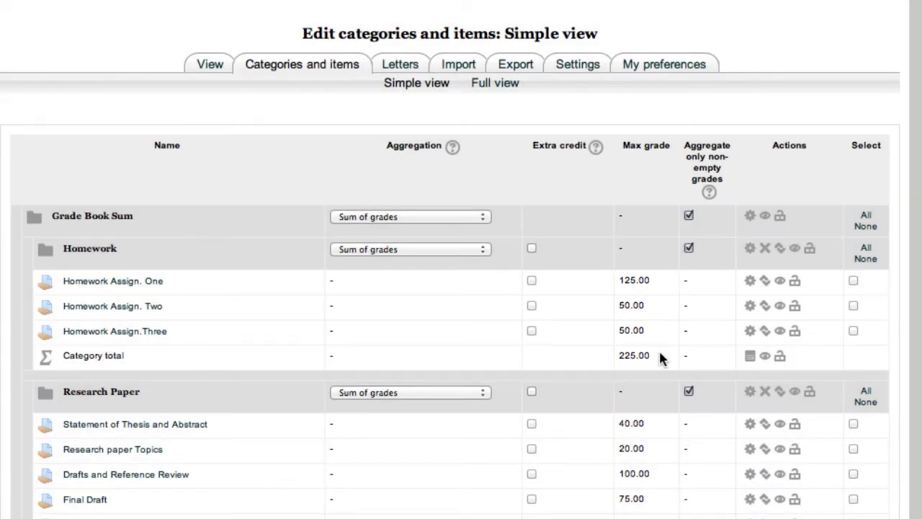
pyautogui.scroll(-6, 660, 358)
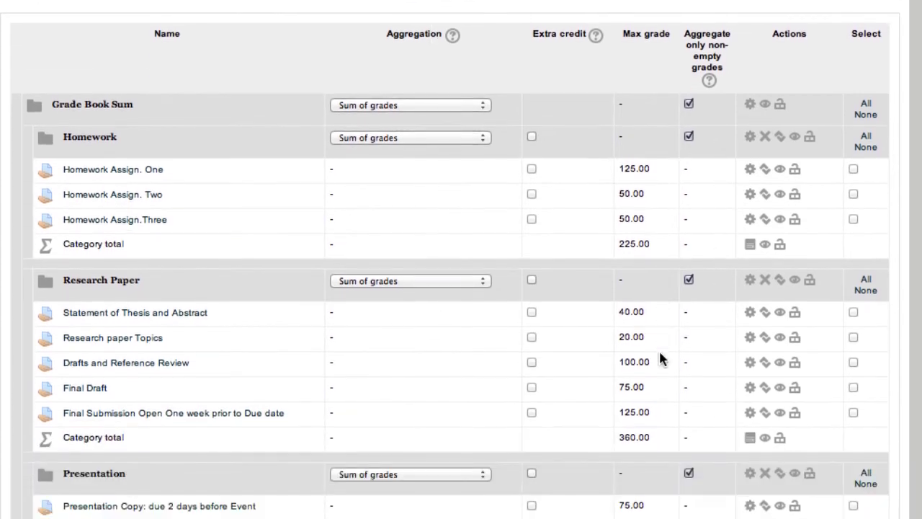
pyautogui.scroll(-4, 659, 348)
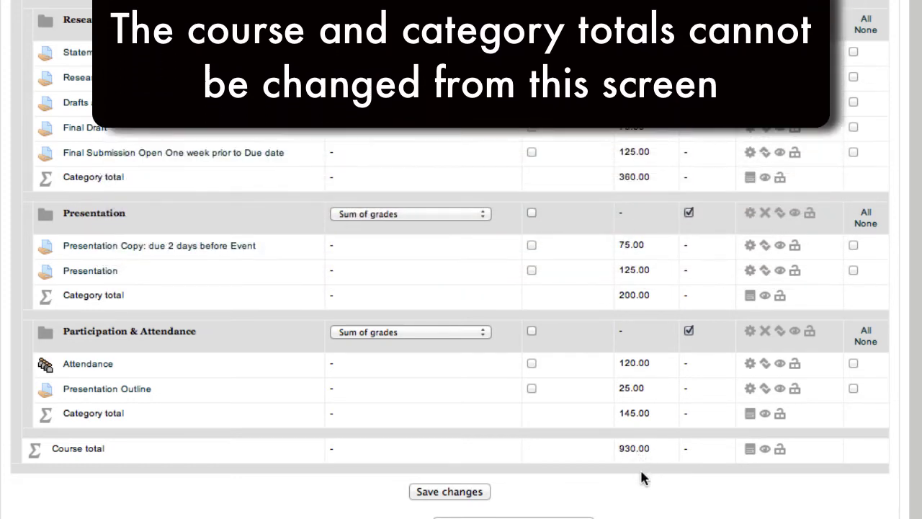
# Examine the "Aggregate only non-empty grades" setting for the course and every category
pyautogui.scroll(5, 640, 469)
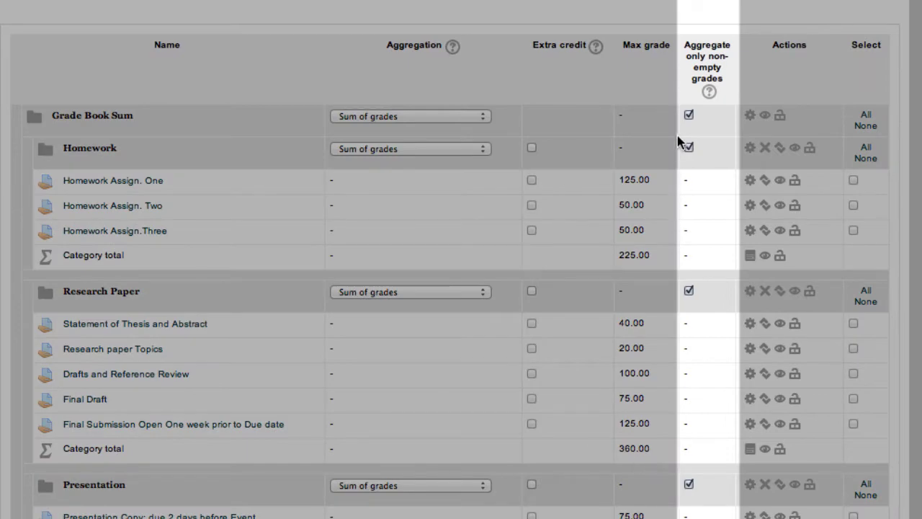
pyautogui.scroll(-3, 691, 195)
pyautogui.scroll(-10, 692, 351)
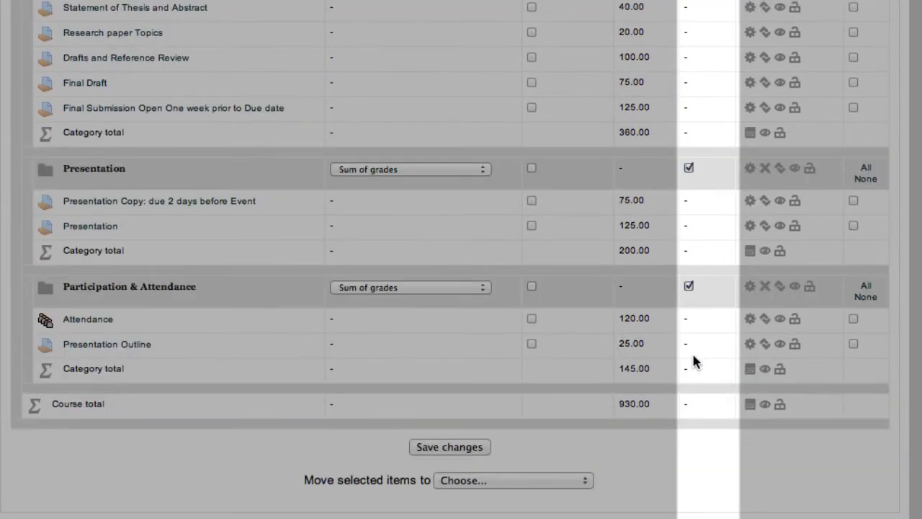
pyautogui.scroll(8, 693, 355)
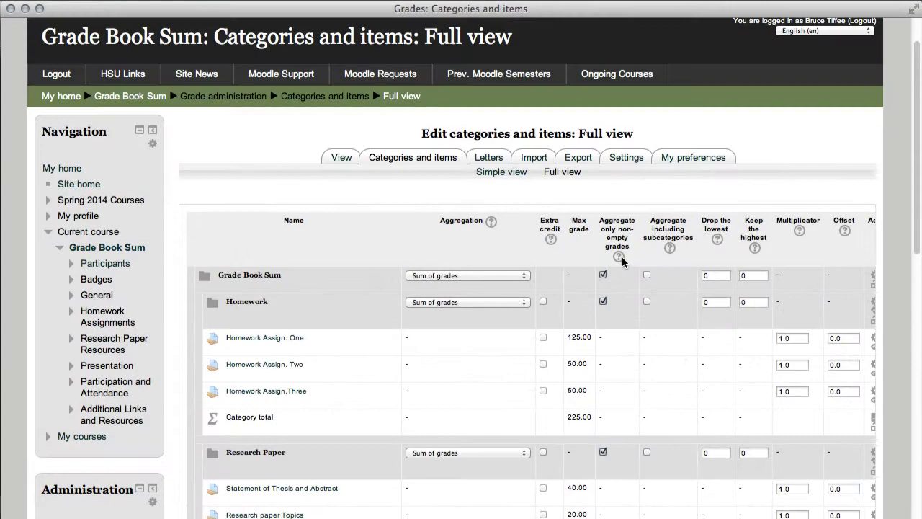
# Open the grader report with editing turned on to view the editable student grades
pyautogui.click(340, 157)
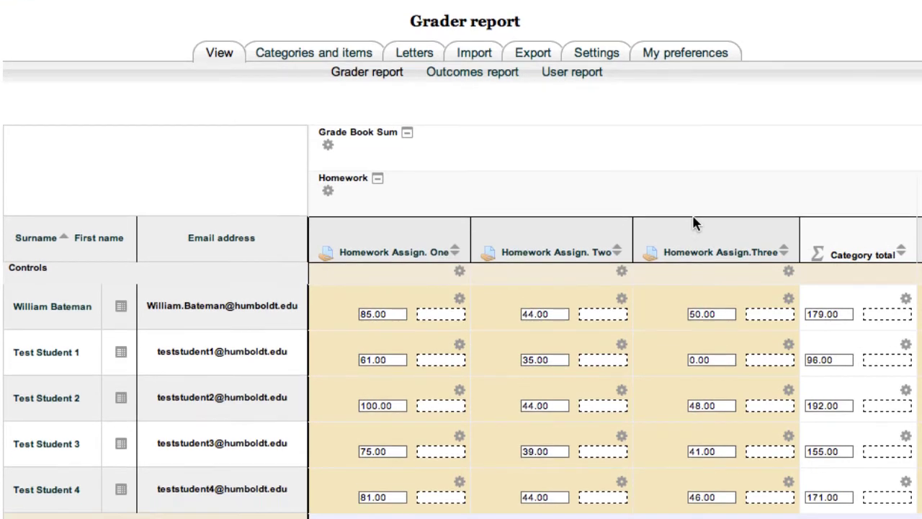
pyautogui.scroll(-1, 692, 223)
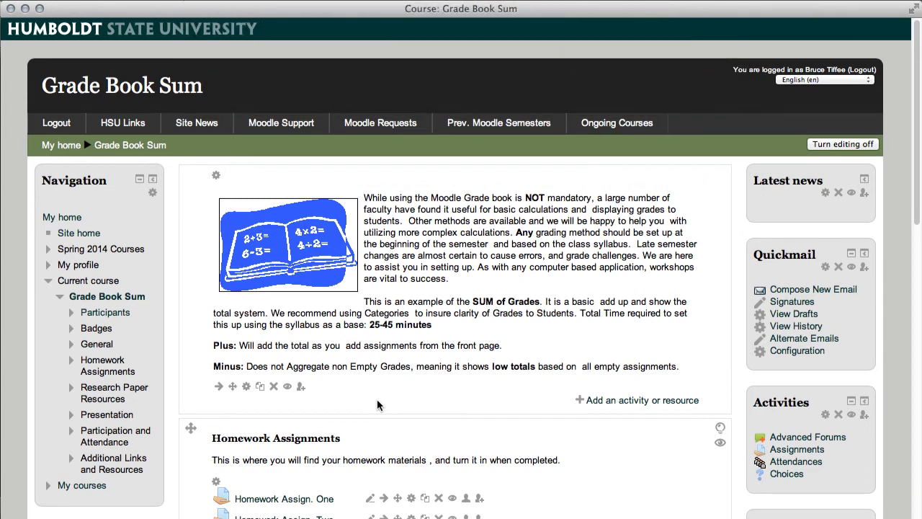
# Go from the course page to the gradebook's categories and items and check every category's aggregation method
pyautogui.scroll(-2, 245, 324)
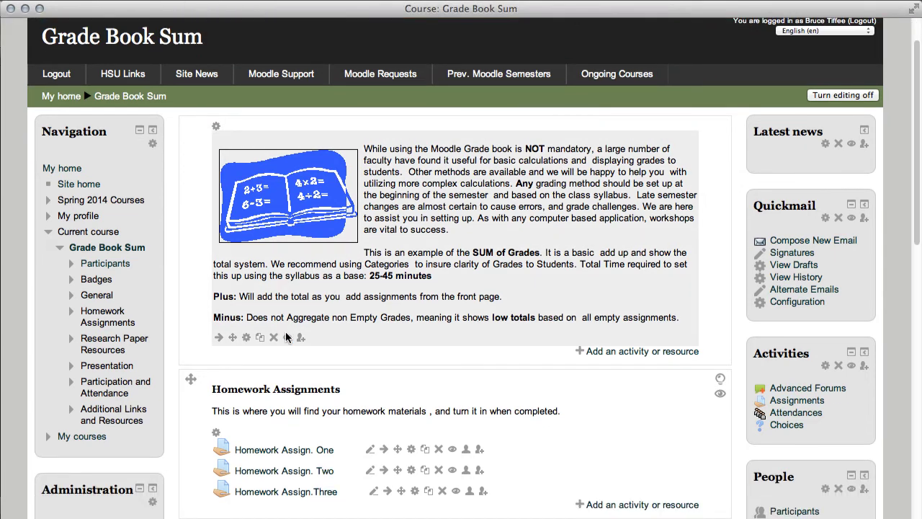
pyautogui.scroll(-5, 287, 337)
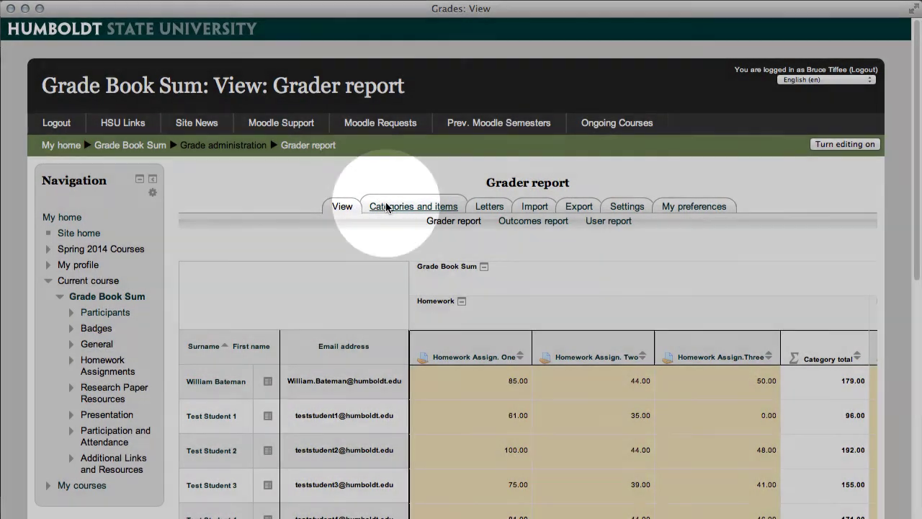
pyautogui.click(387, 206)
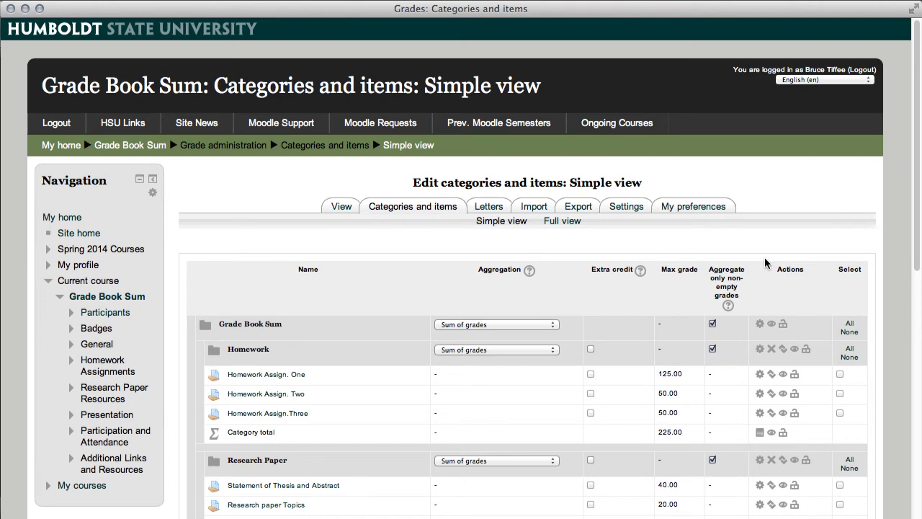
pyautogui.scroll(-1, 765, 263)
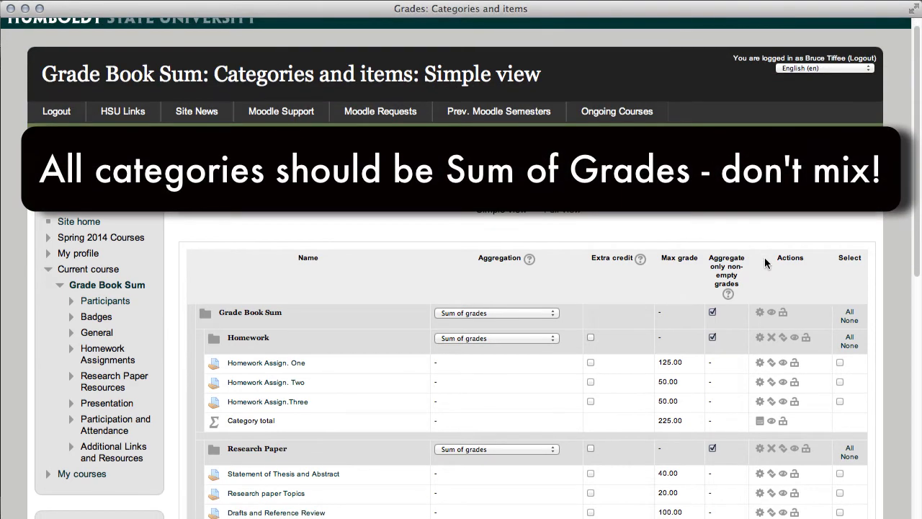
pyautogui.scroll(-5, 764, 258)
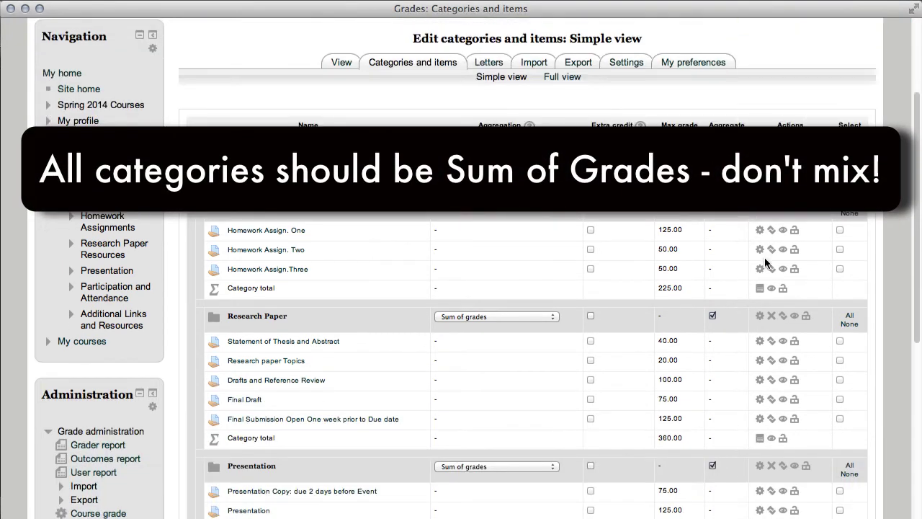
pyautogui.scroll(-2, 765, 263)
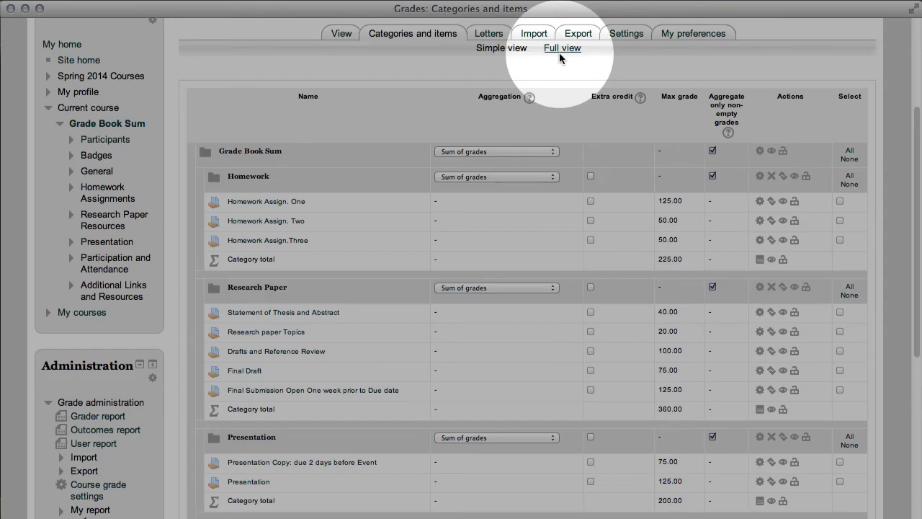
# Switch categories and items to full view and examine the "Drop the lowest" and "Keep the highest" options
pyautogui.click(560, 50)
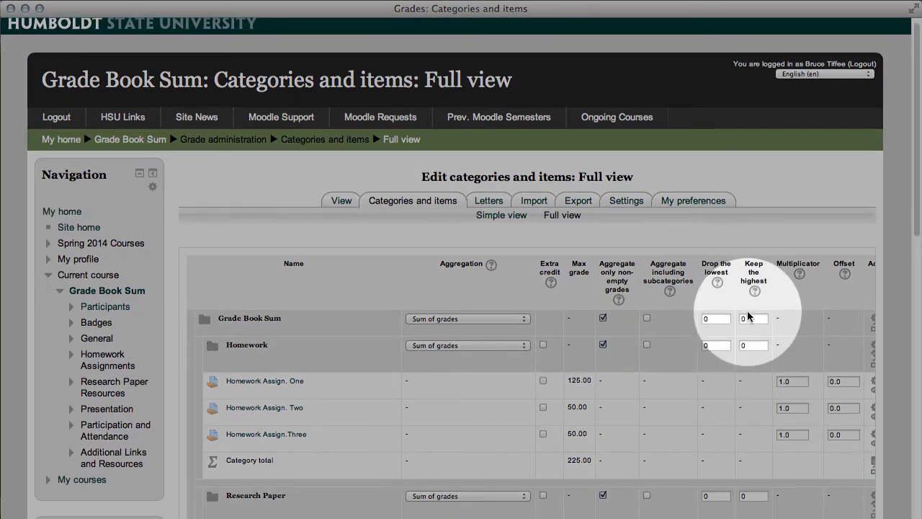
pyautogui.scroll(-2, 748, 315)
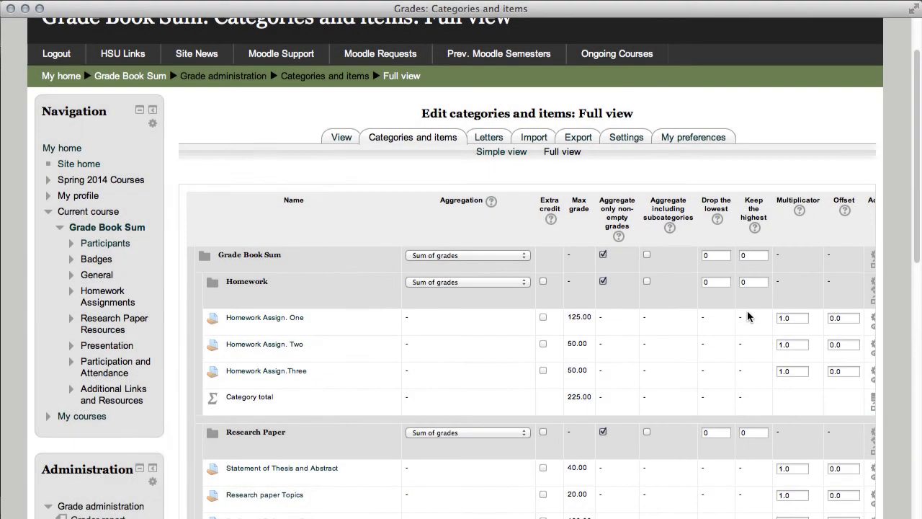